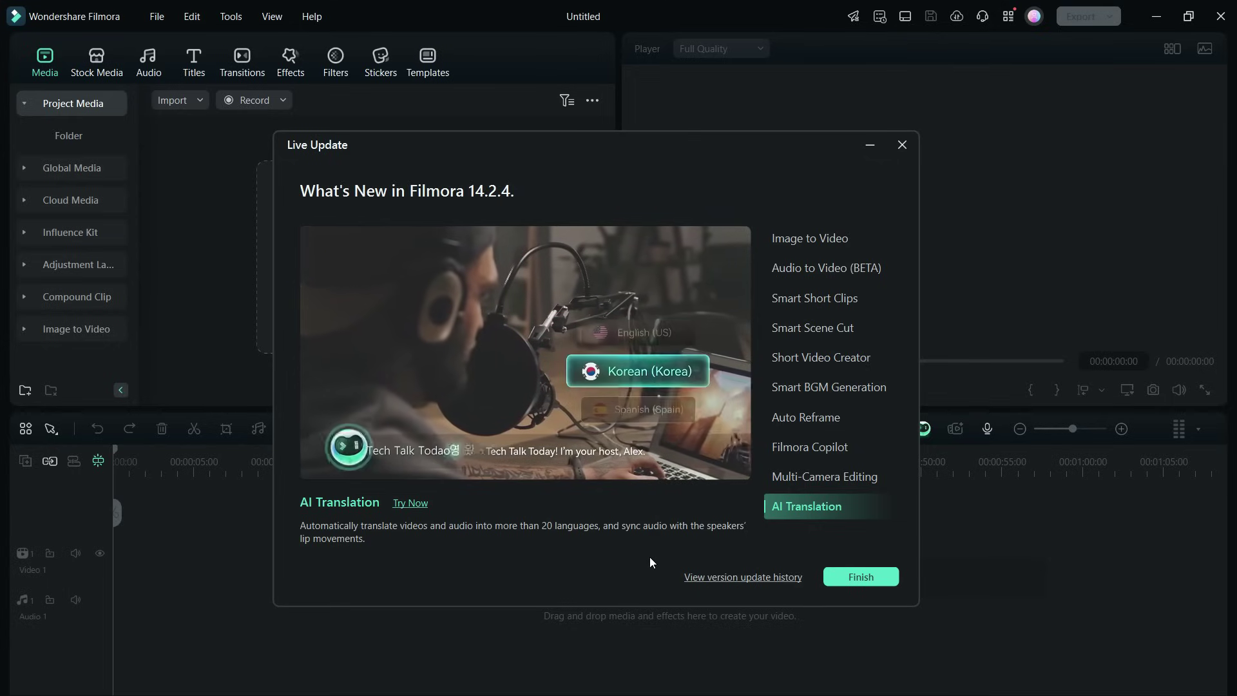
Step: Close the Filmora 14.2.4 What's New update window to reveal the empty project
click(870, 144)
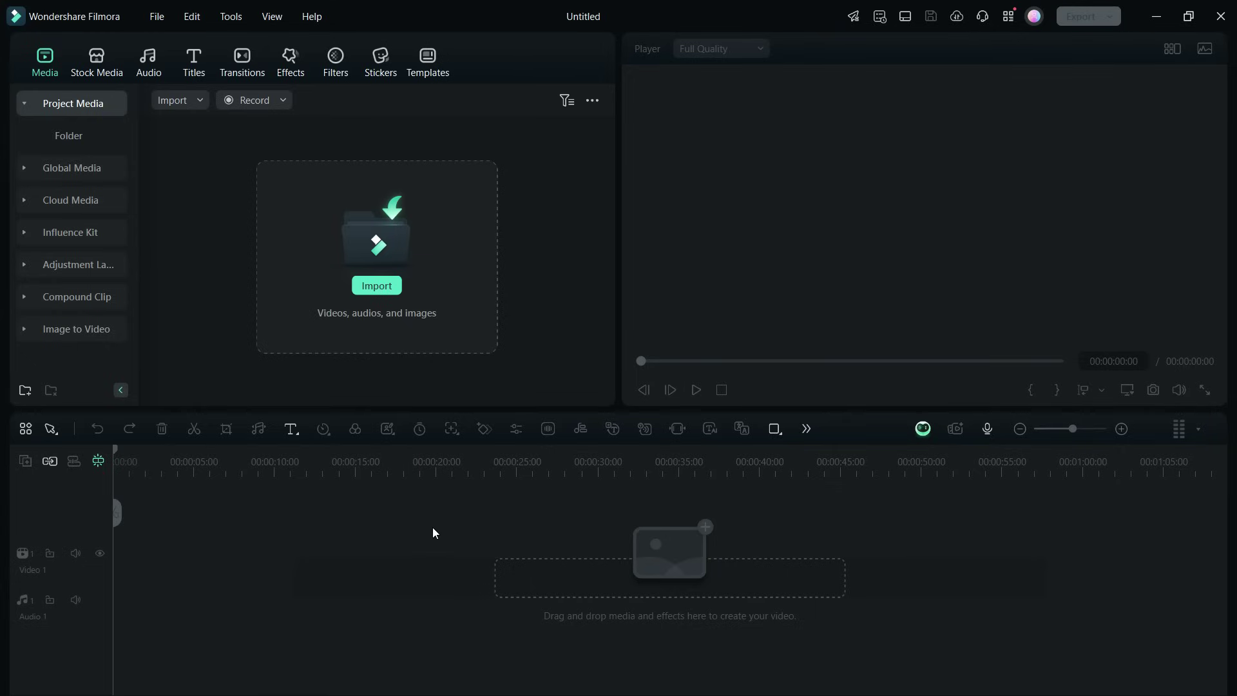
Step: Add a 5-second 'Text Here' quick title clip to the first video track and open its text settings
click(295, 431)
click(306, 455)
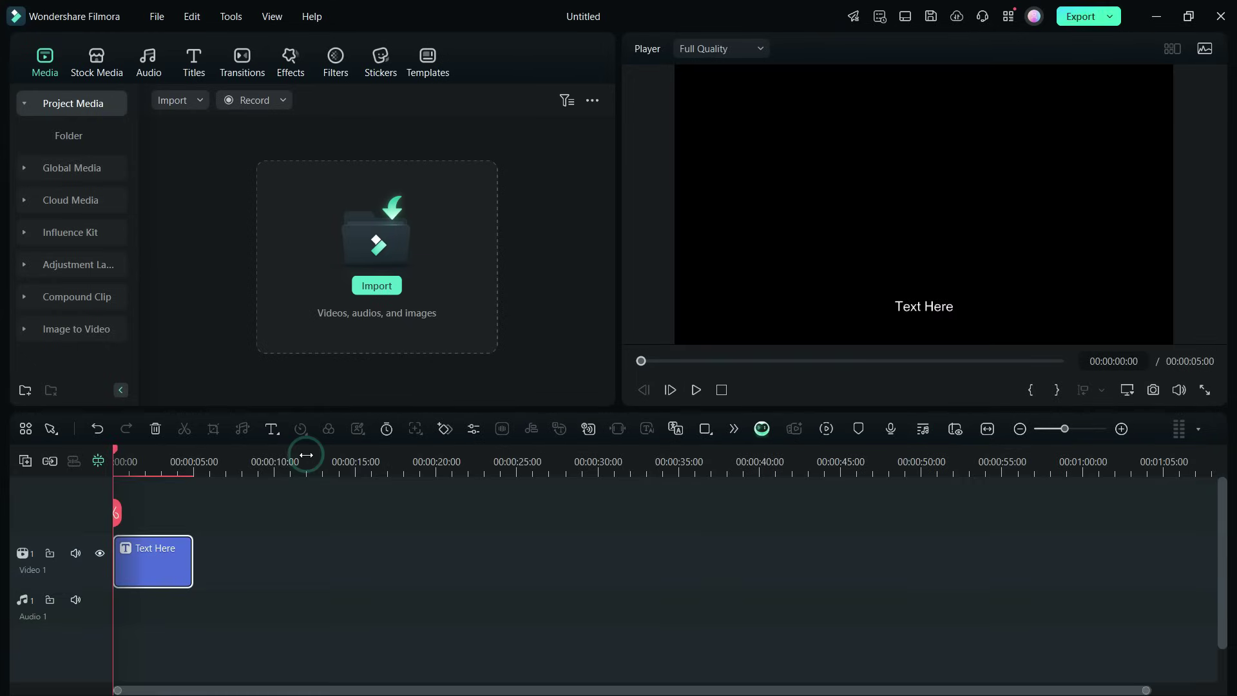
double_click(153, 561)
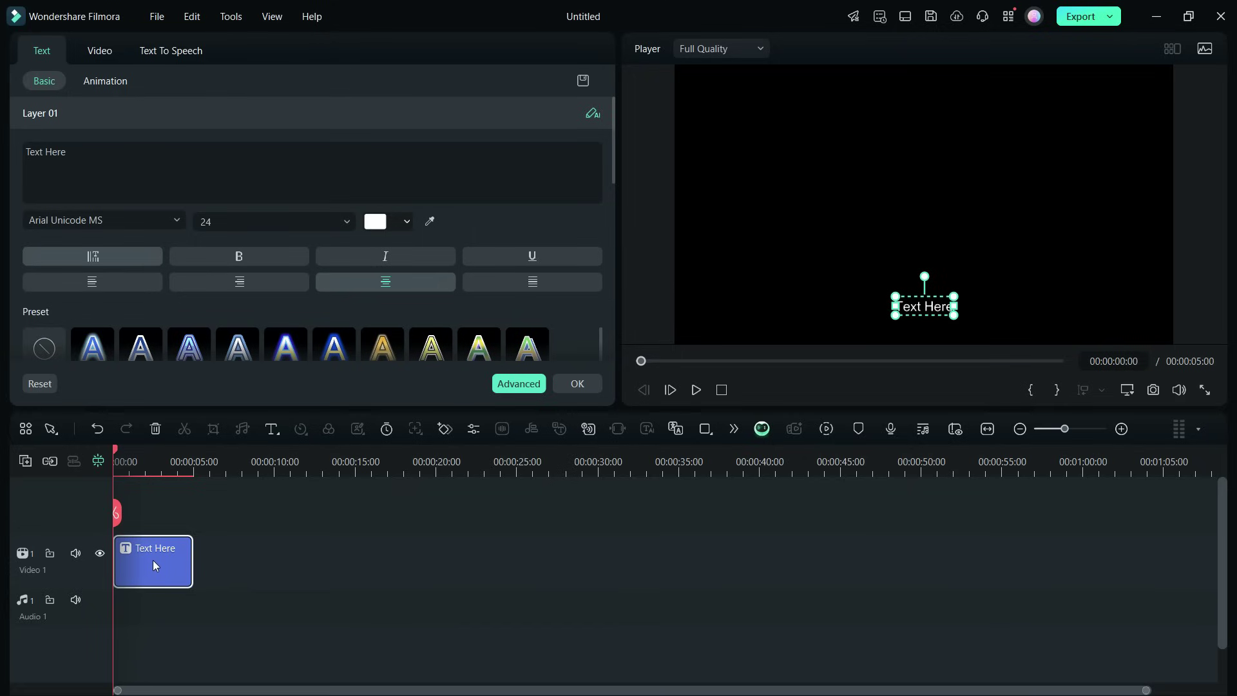
Step: In AI Copywriting, choose Video Oral Script and enter an ad-script topic for the year-end sale
click(592, 115)
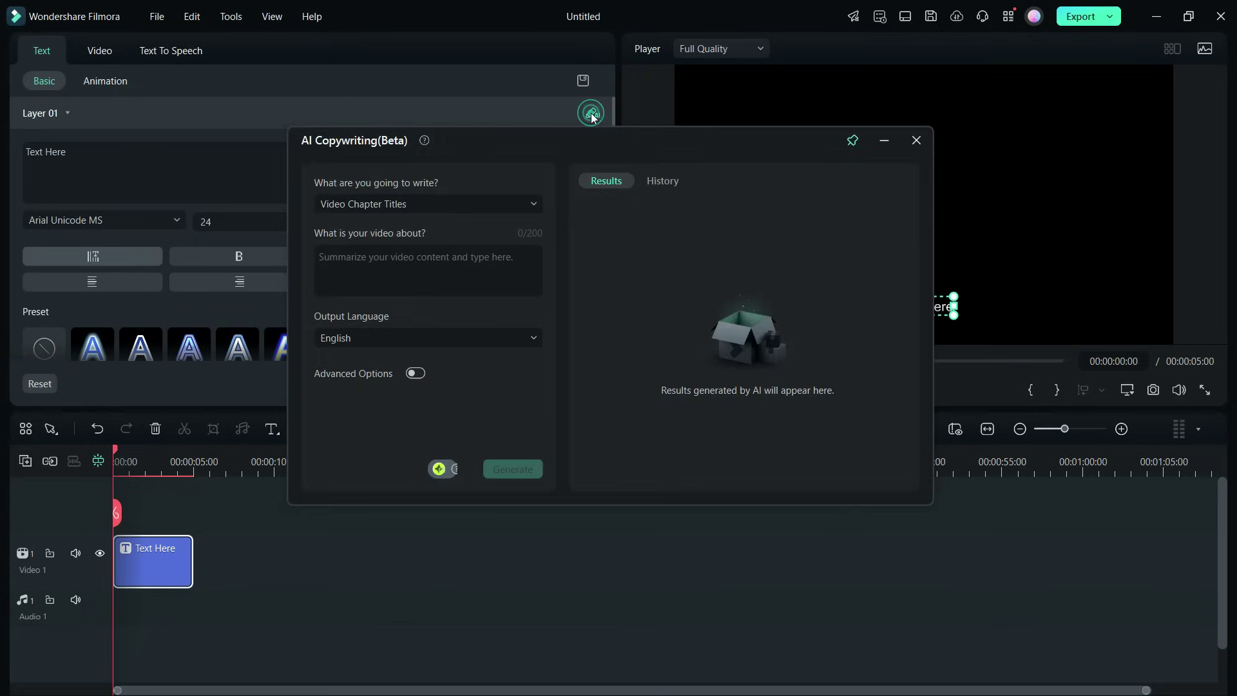
drag(613, 141, 637, 194)
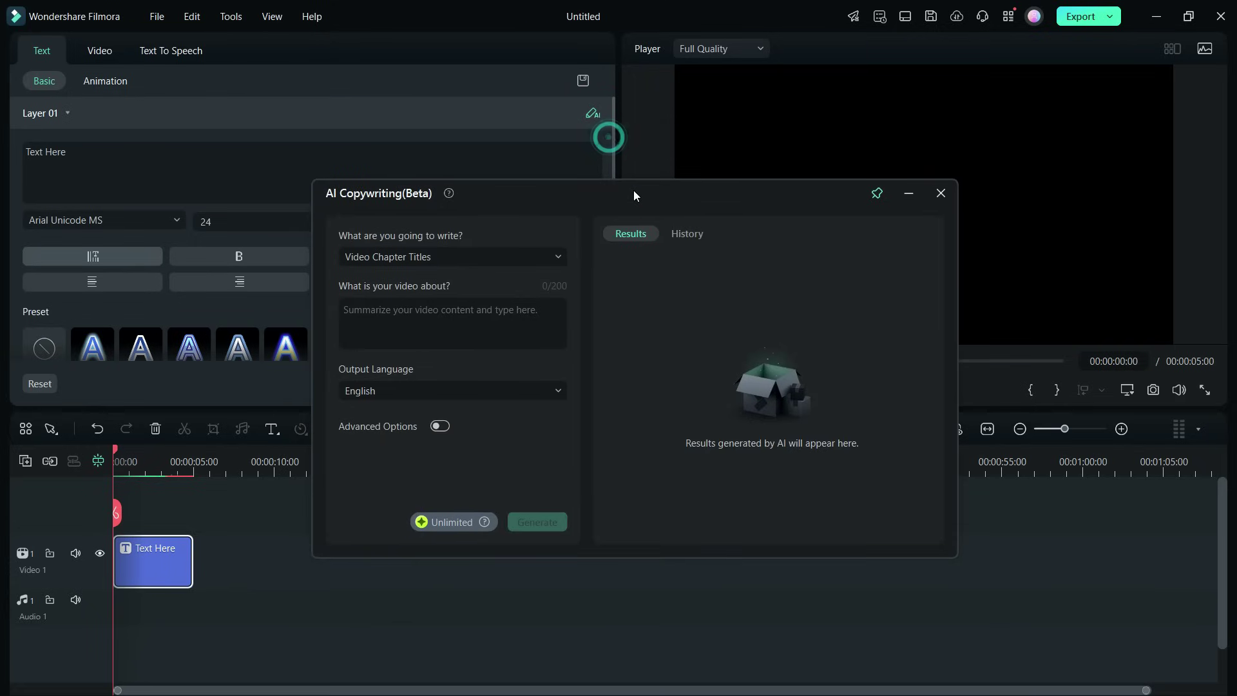
click(429, 256)
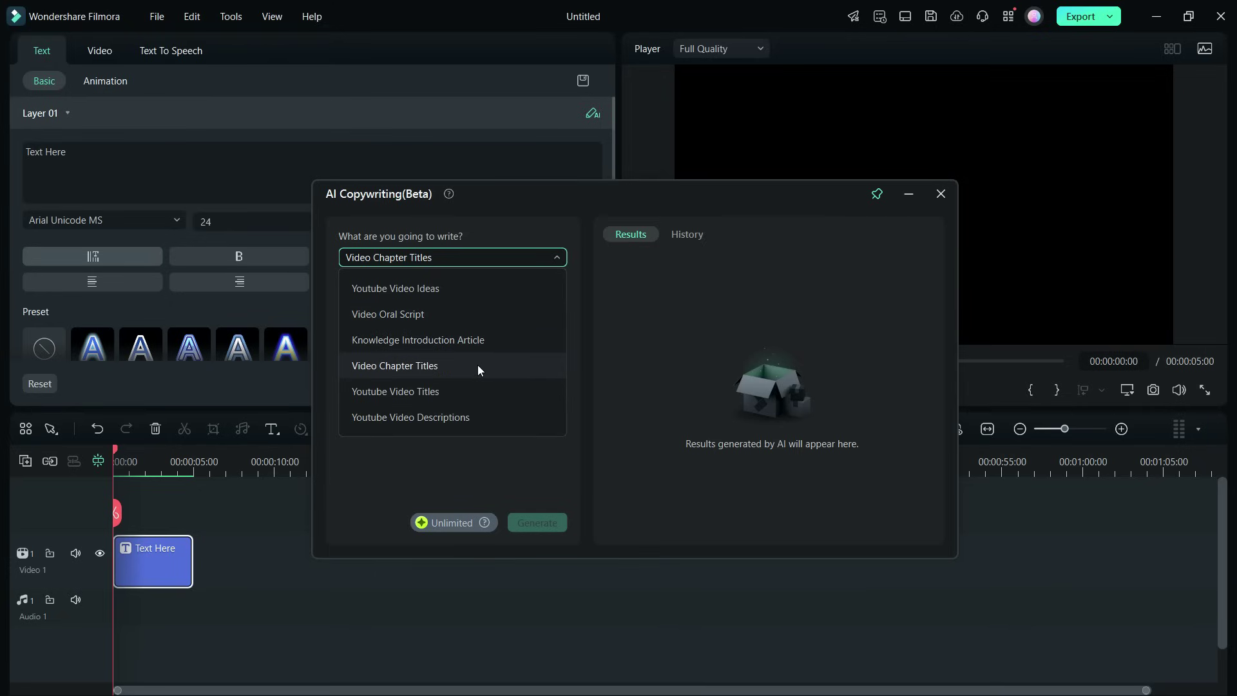
click(387, 314)
click(446, 325)
text(write an ad scrip)
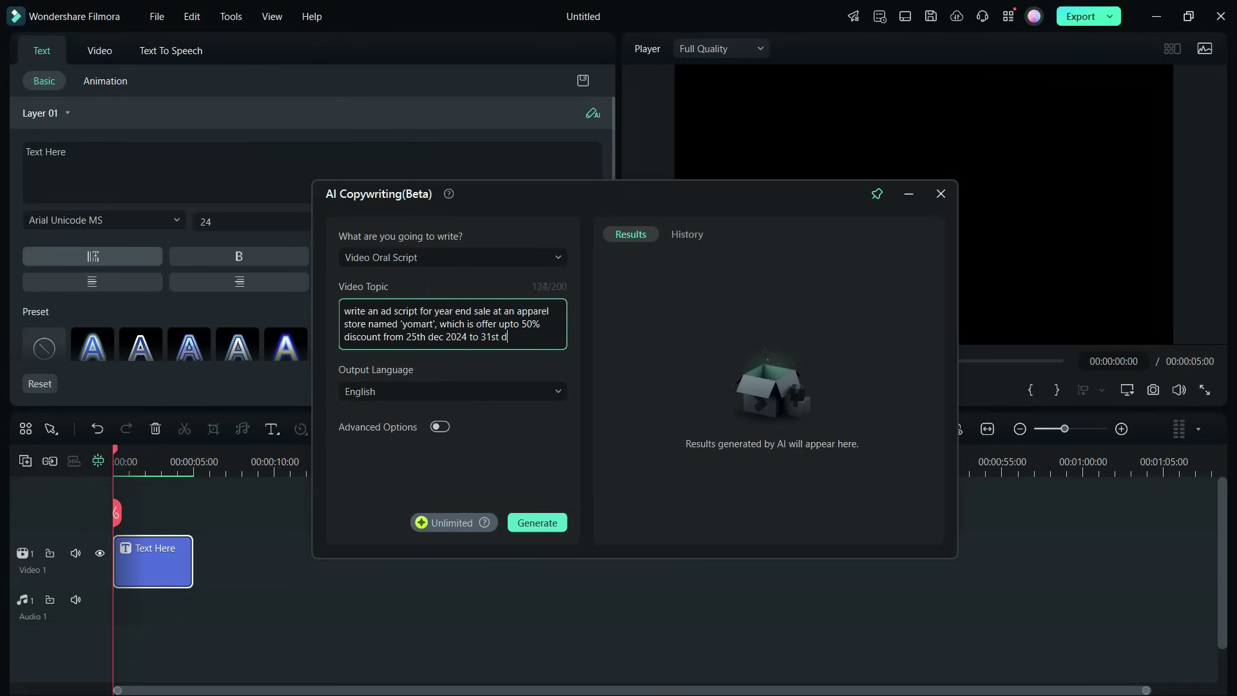
Step: Keep English as the output language, generate the script, and select a voiceover paragraph
click(447, 385)
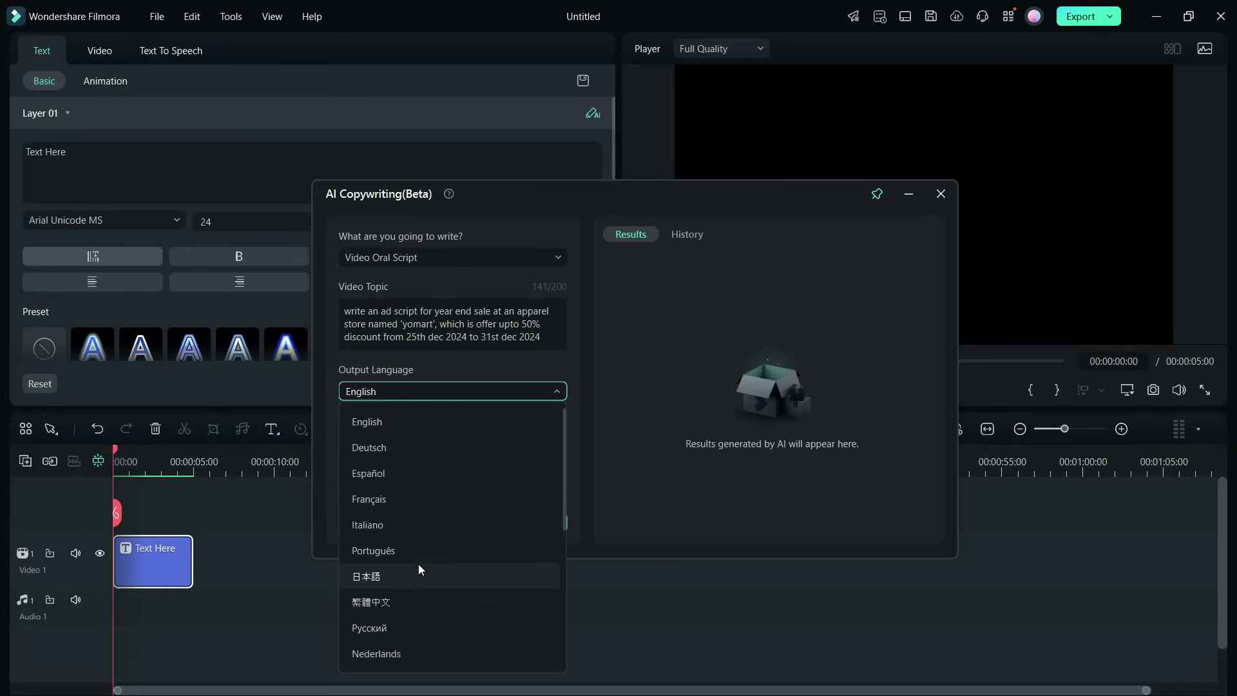
scroll(418, 567, down, 3)
scroll(417, 574, down, 1)
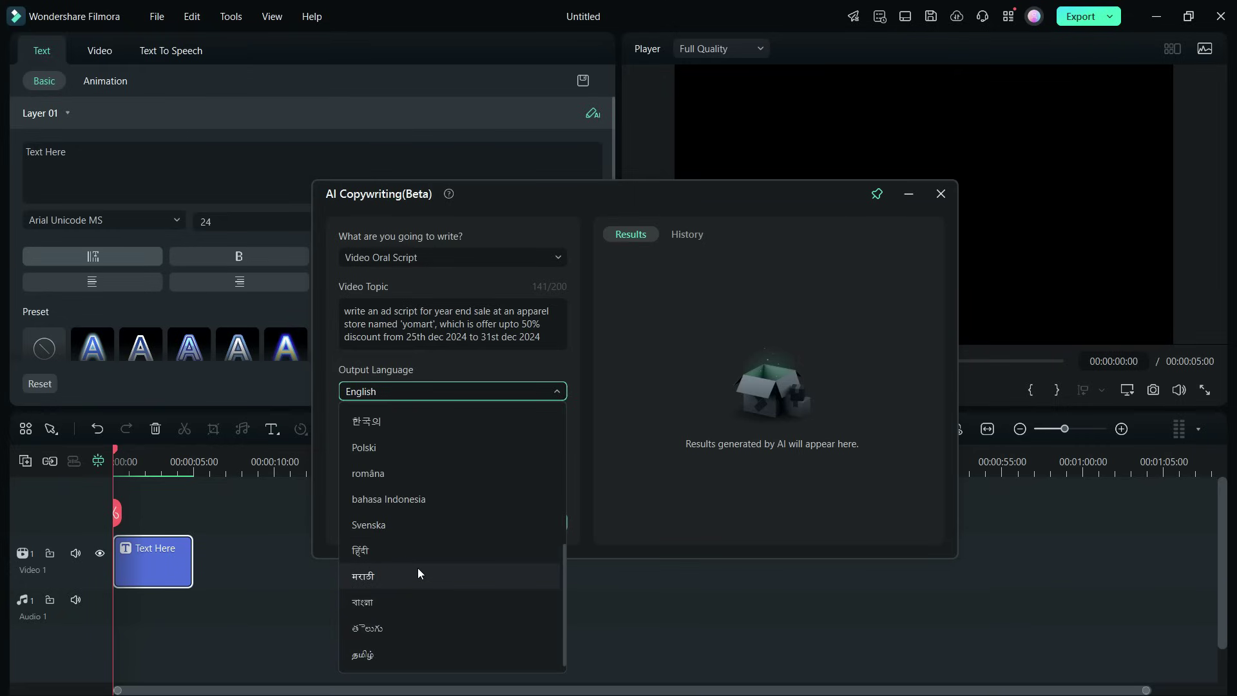
click(422, 390)
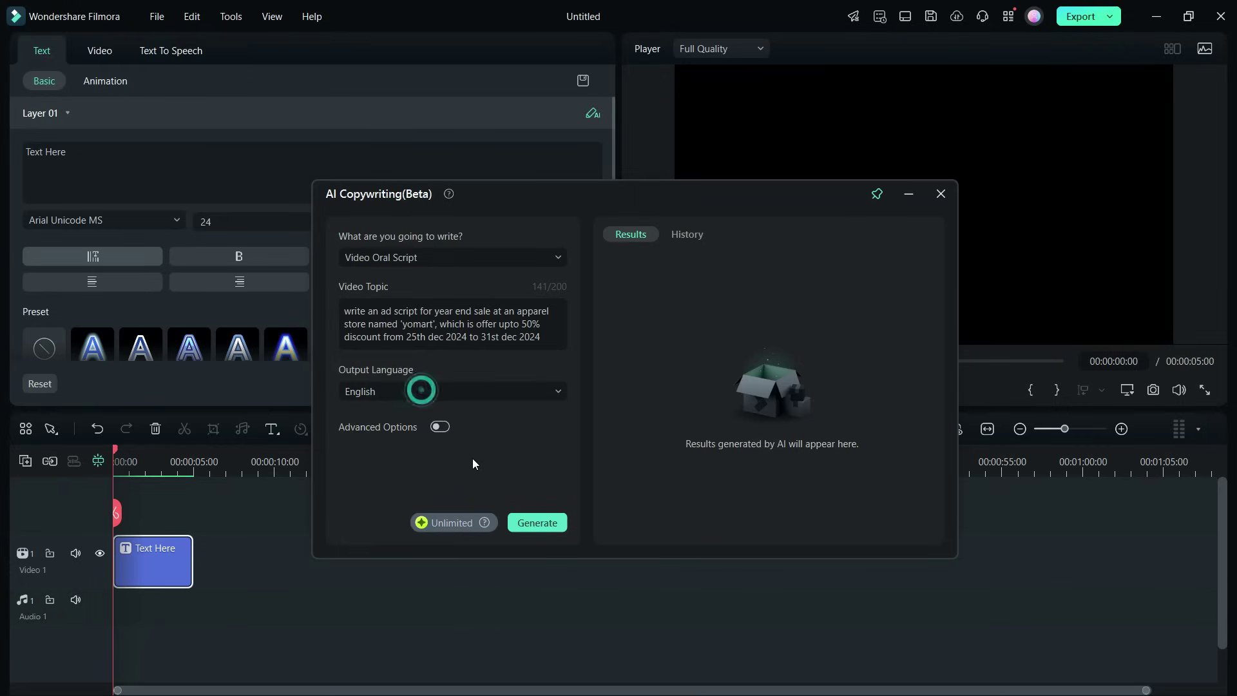
click(532, 517)
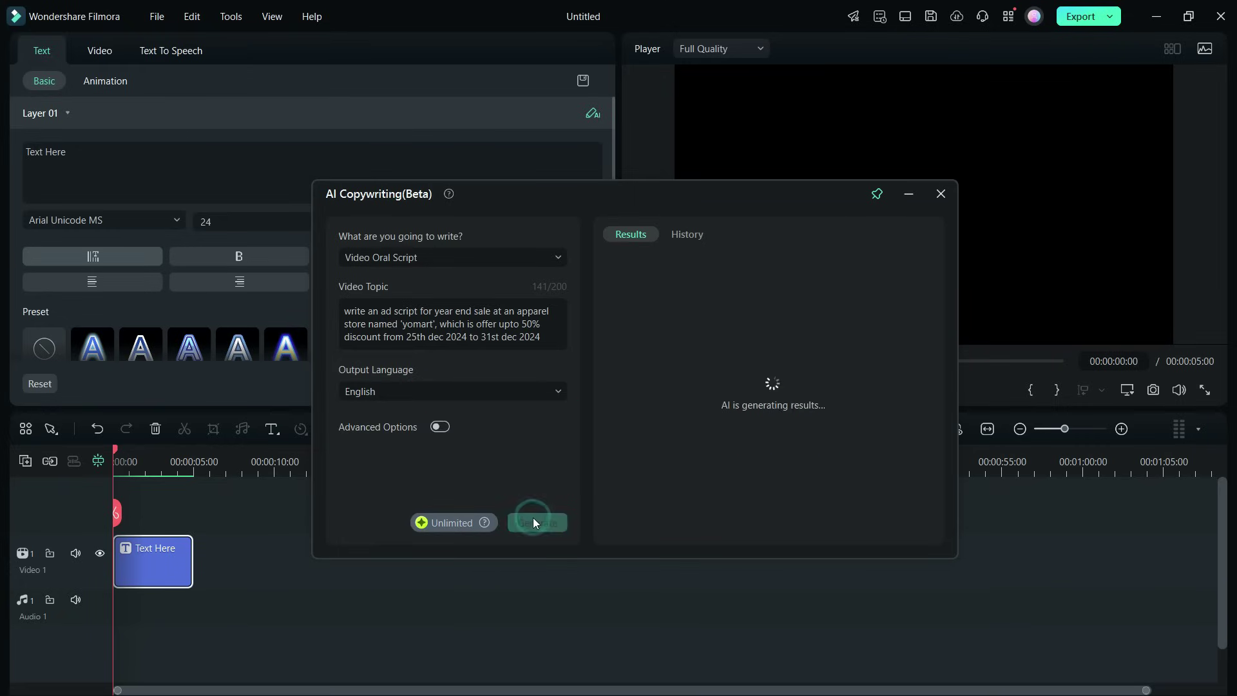
mouse_move(941, 358)
mouse_down()
mouse_move(927, 487)
mouse_move(926, 341)
mouse_up()
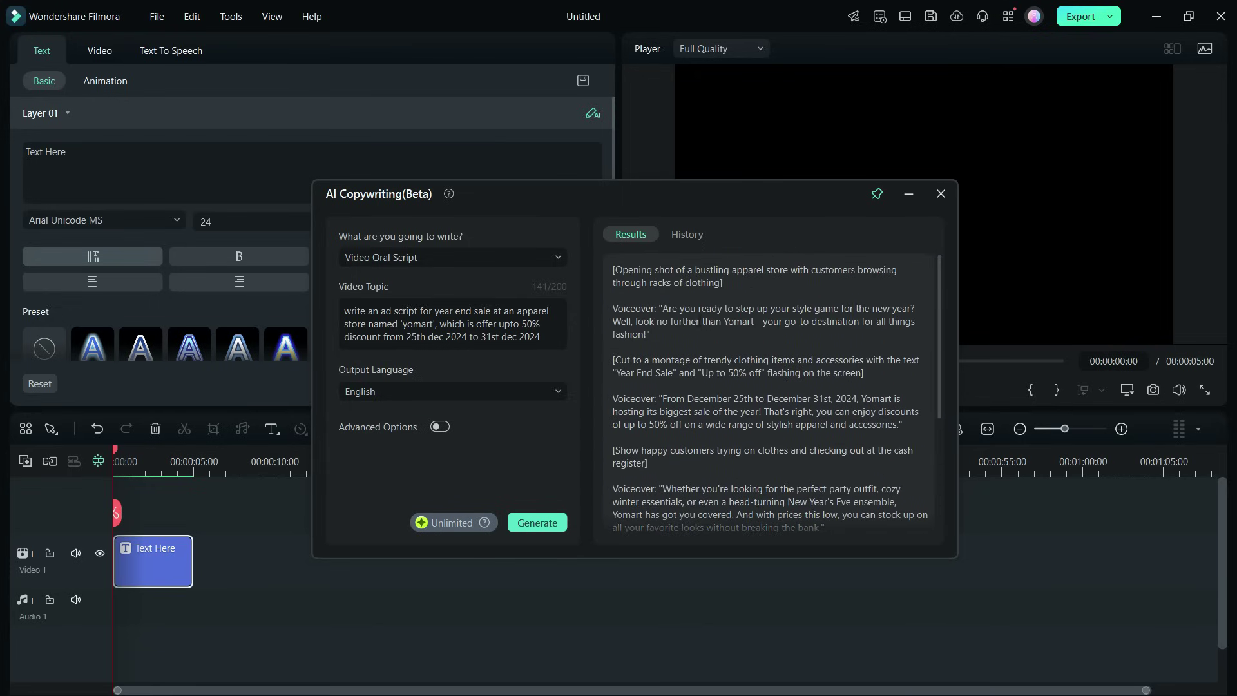
scroll(697, 321, down, 3)
drag(663, 391, 812, 432)
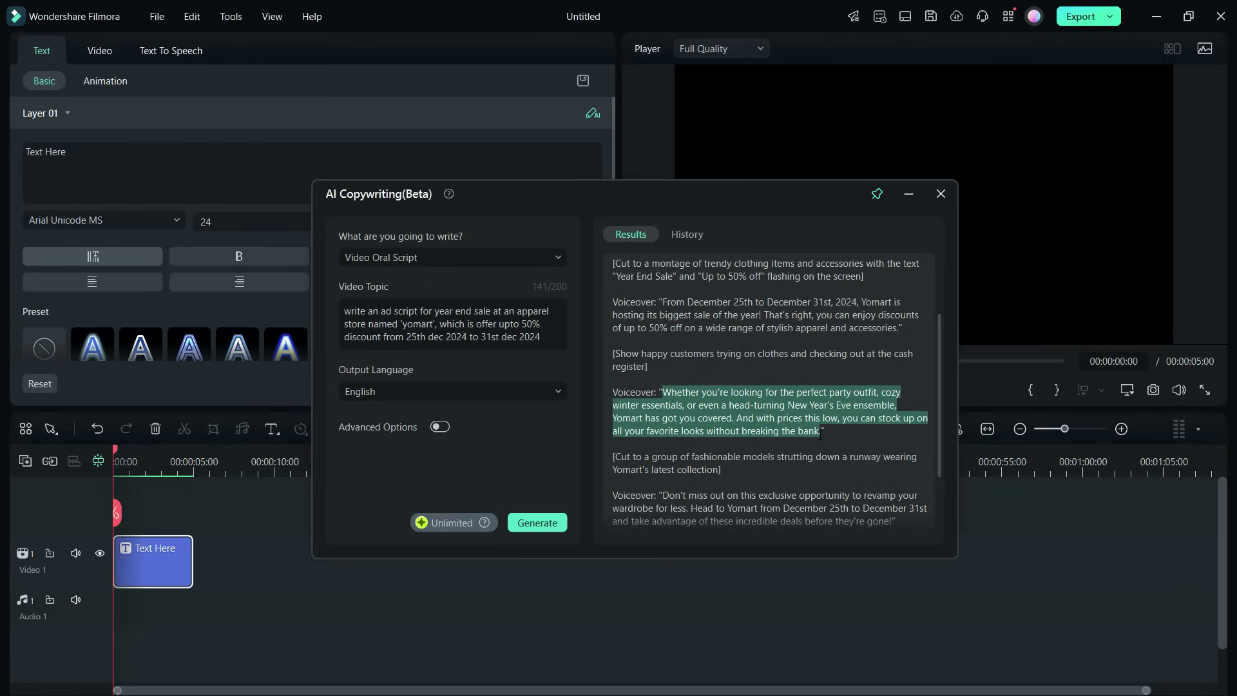
Step: Copy the voiceover paragraph and paste it over the title's 'Text Here' placeholder
key(ctrl+c)
click(941, 194)
right_click(84, 164)
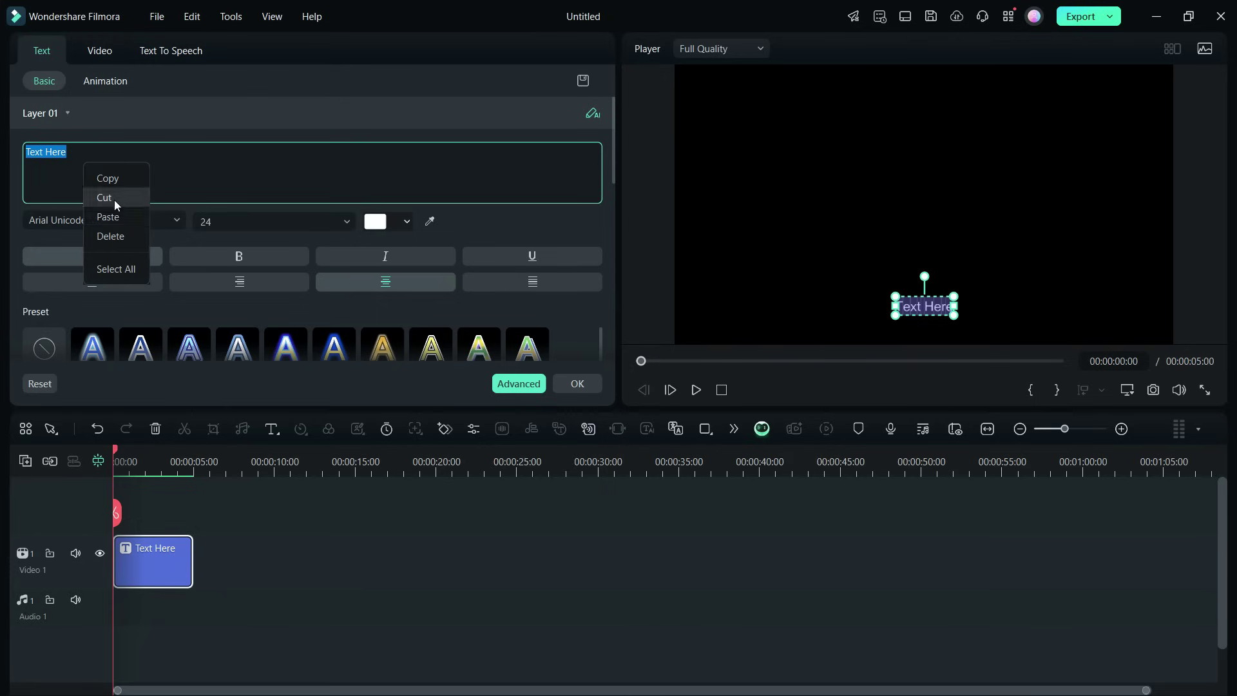
click(108, 217)
Step: Run AI Translation on the caption clip, translating only the caption into a chosen language
right_click(218, 558)
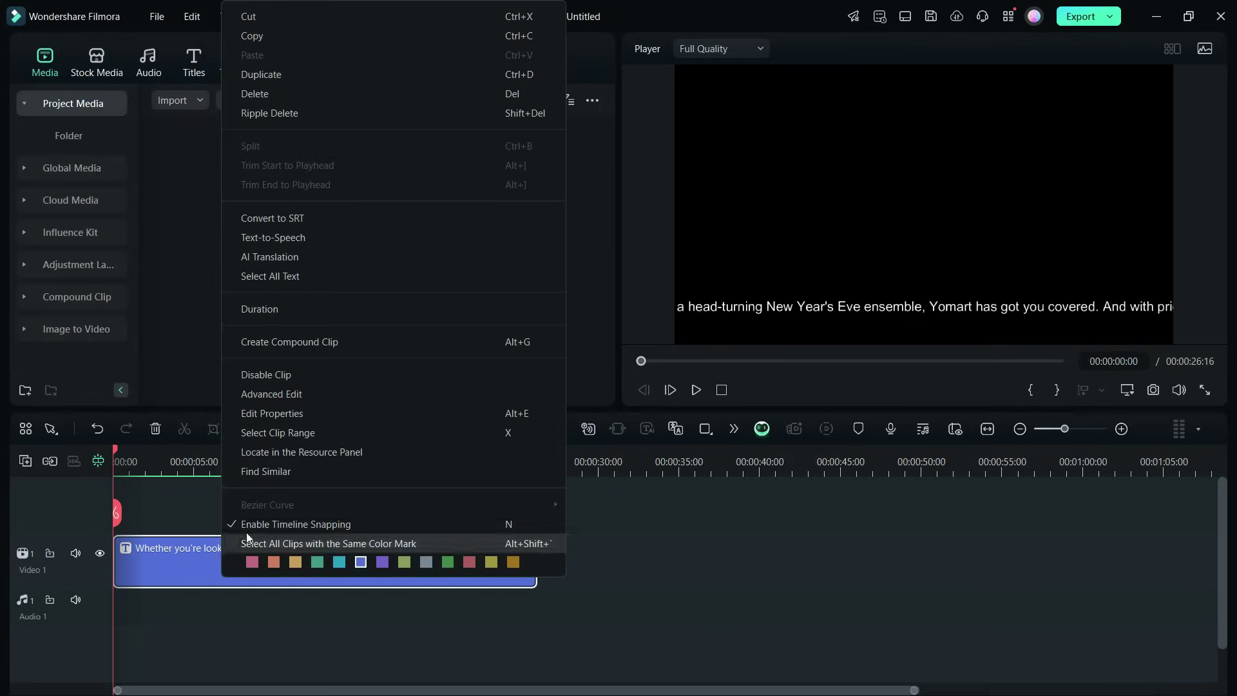
click(268, 258)
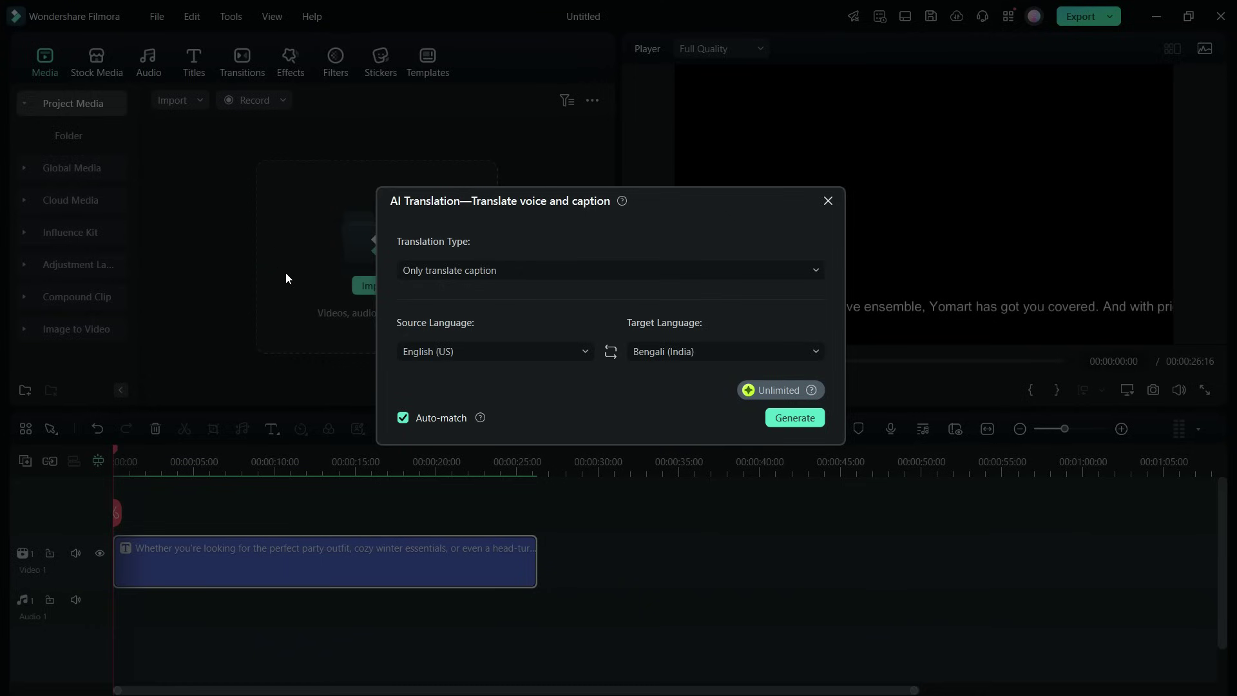
click(497, 280)
click(500, 274)
click(671, 351)
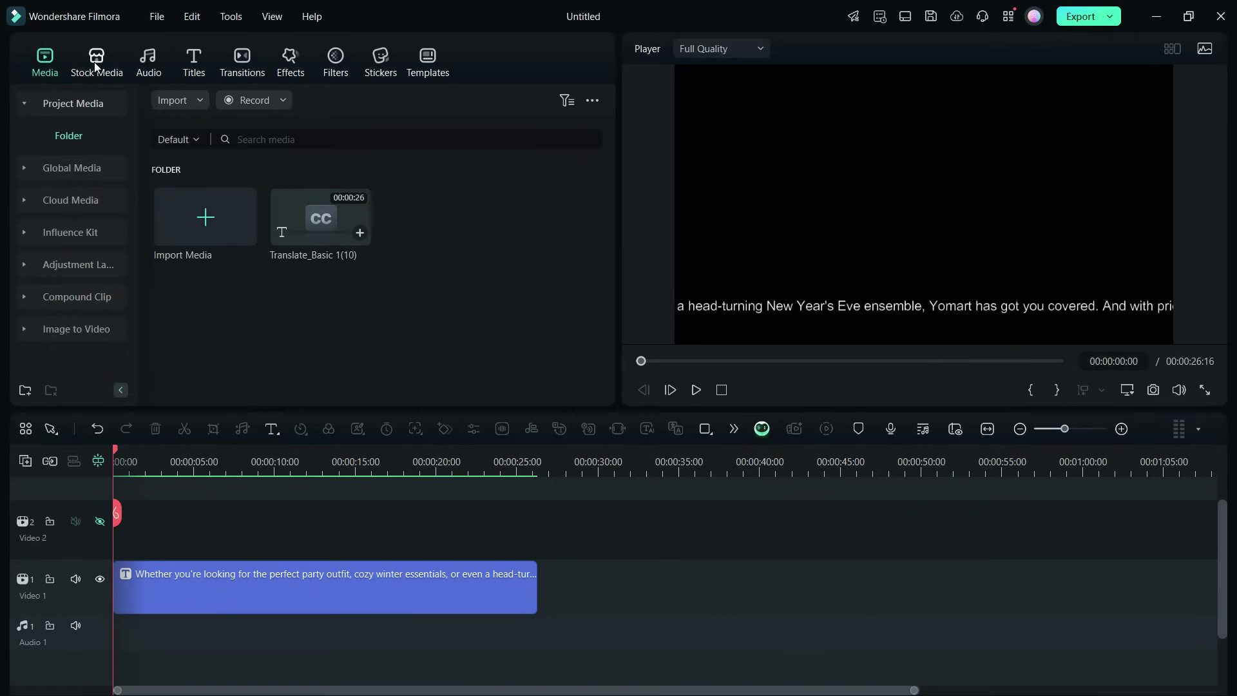
Step: Generate AI images from the prompt "an apparel store named 'YOMART'" and preview the results
click(95, 65)
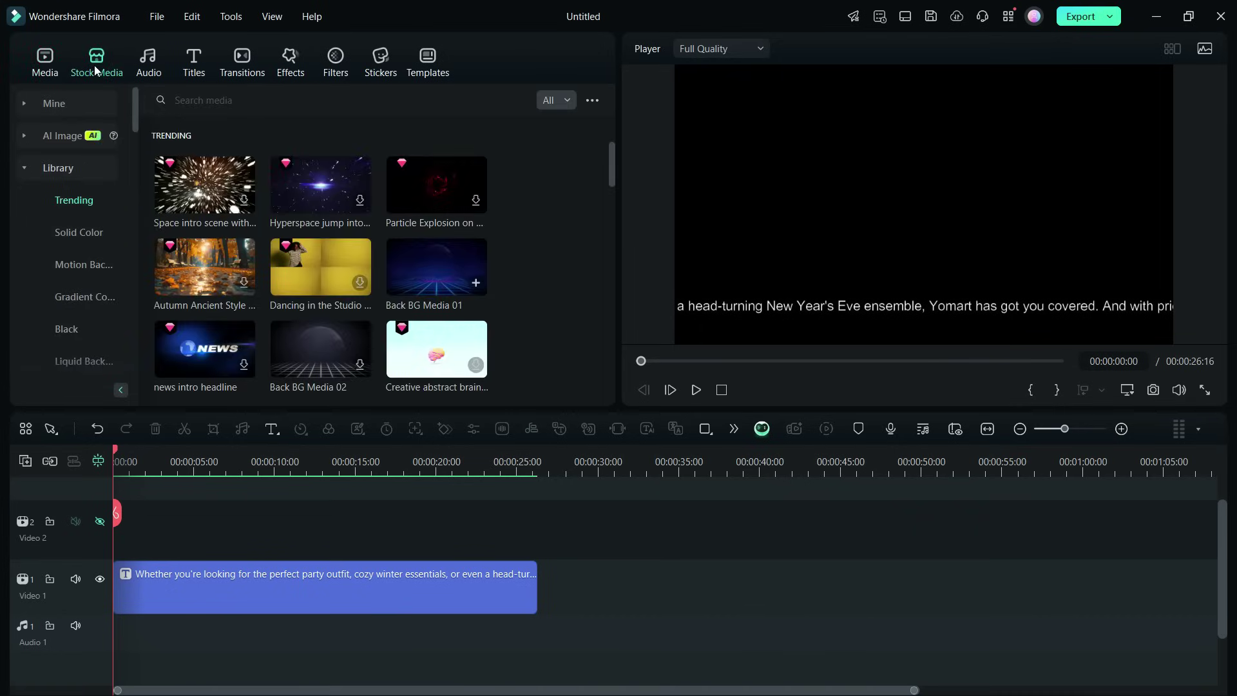
click(32, 138)
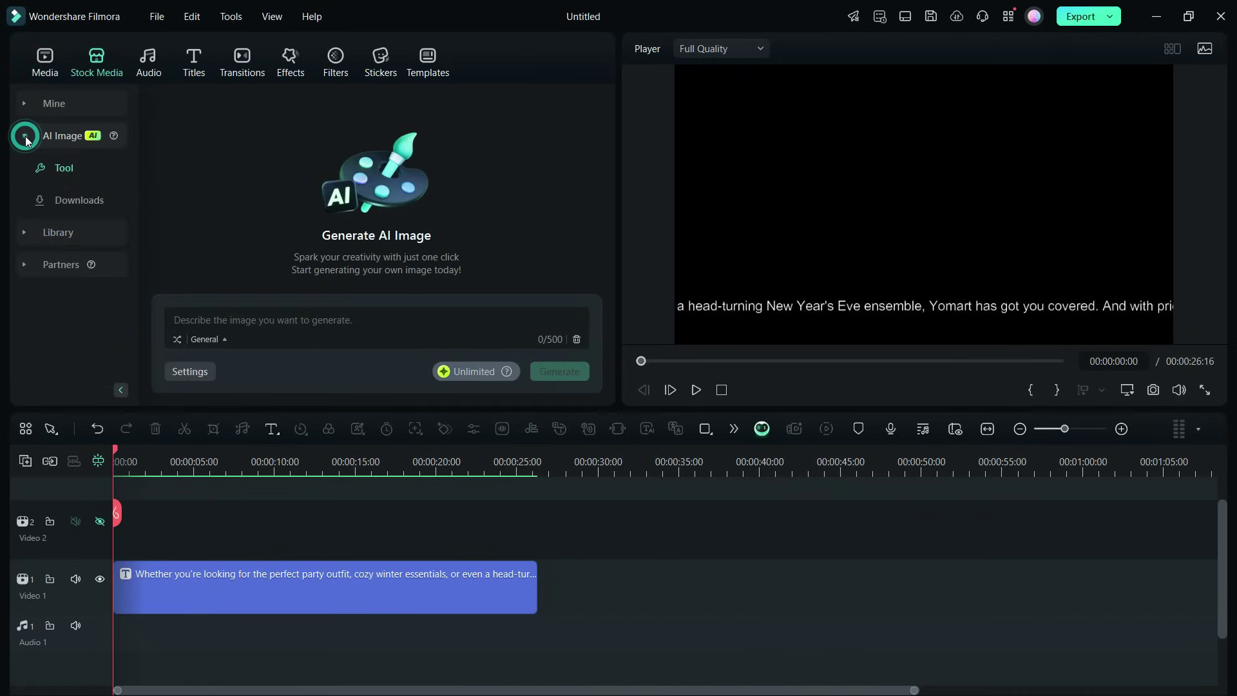
click(298, 321)
text(an apparel store named 'YOMART)
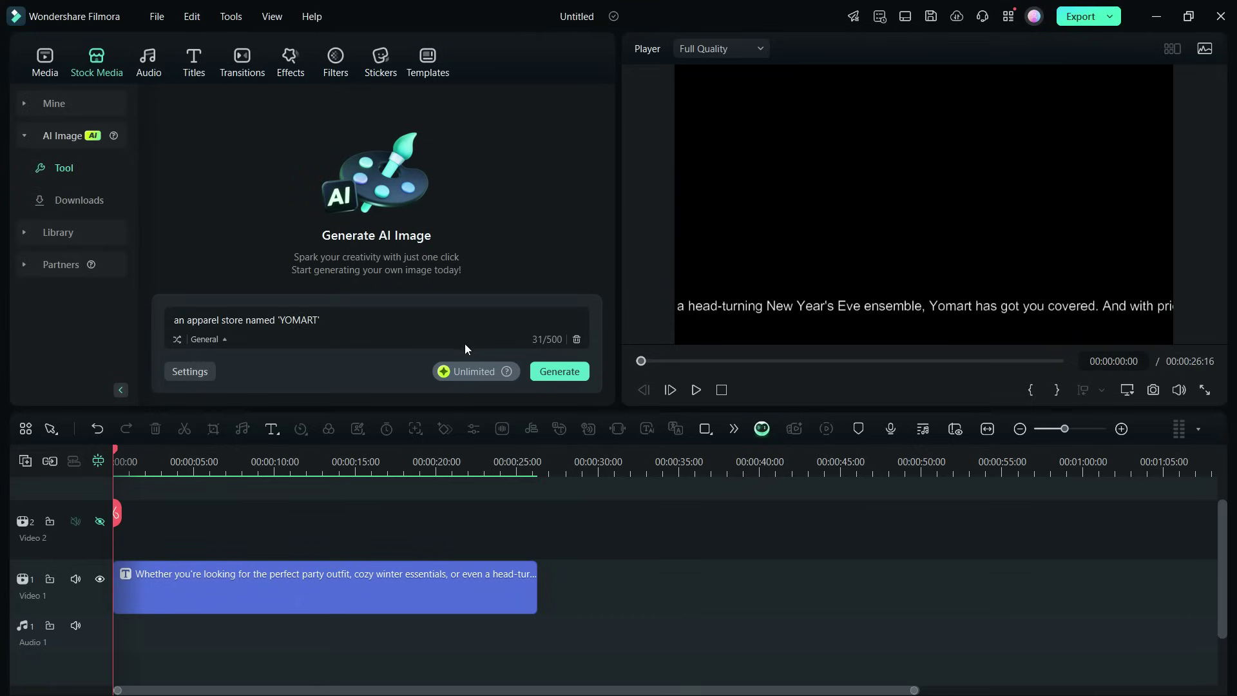
click(558, 371)
click(388, 174)
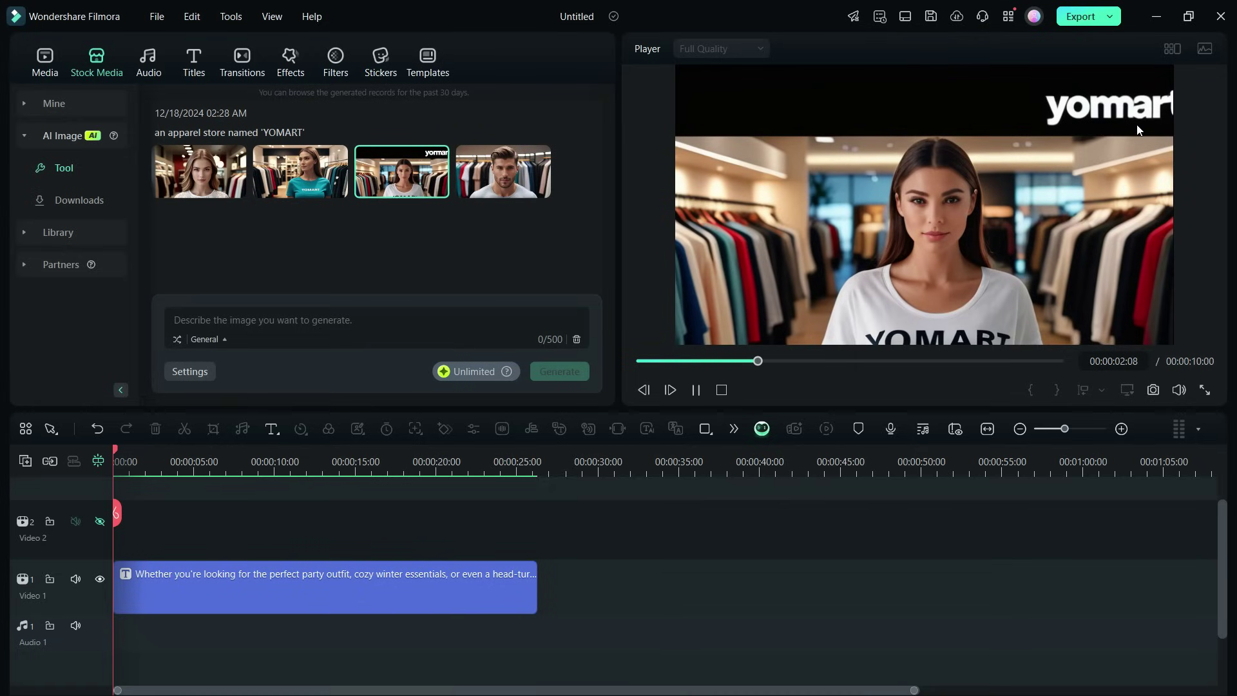
click(291, 173)
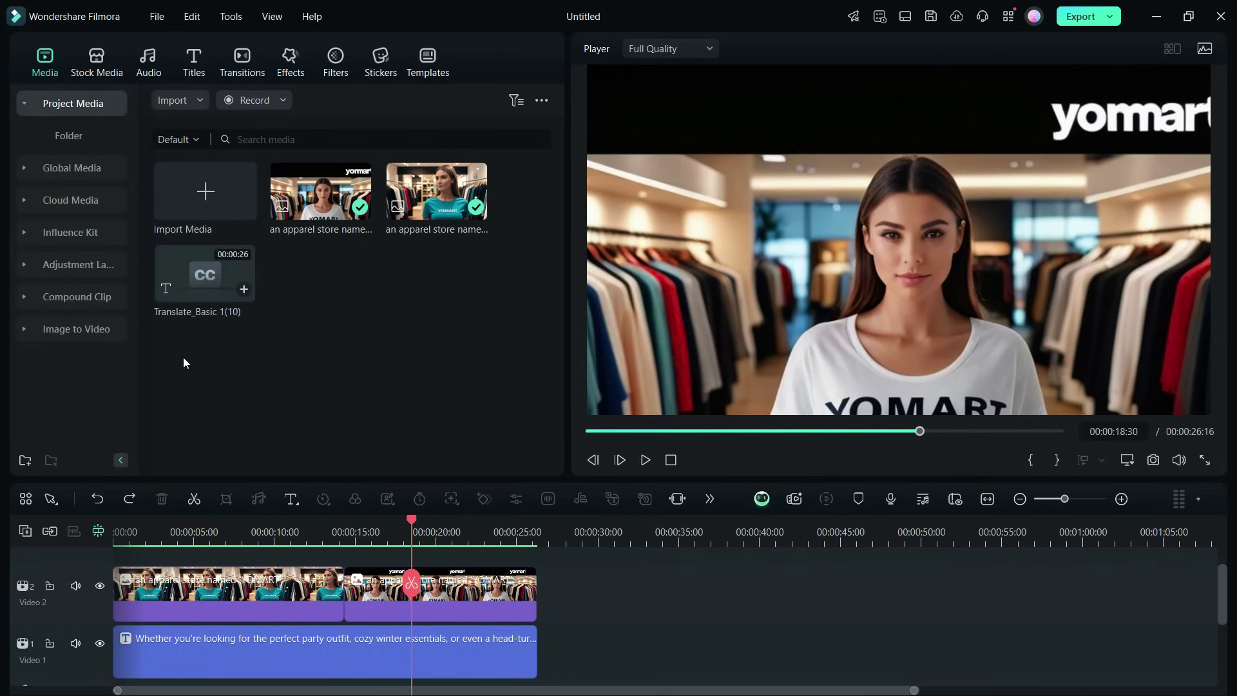
Step: Show the Image to Video Hot templates, such as Hug Your Love and AI Kiss
click(80, 330)
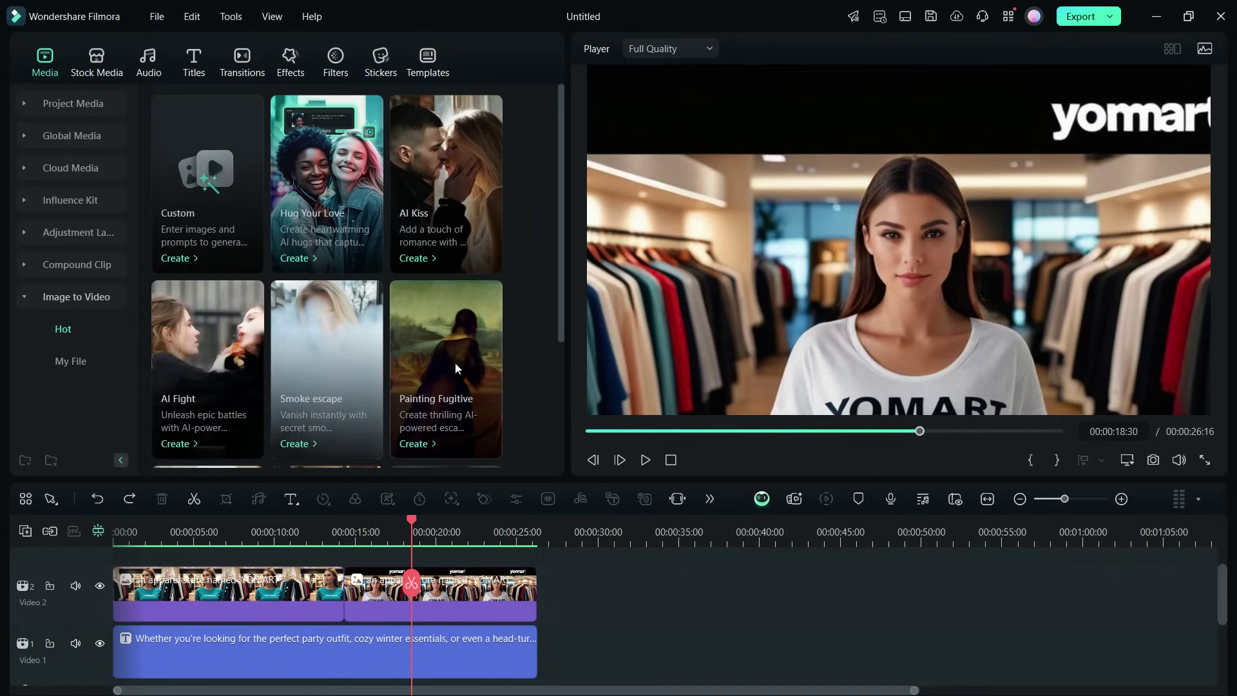
Step: Generate a custom image-to-video clip from the YOMART model image with a smile prompt
click(186, 220)
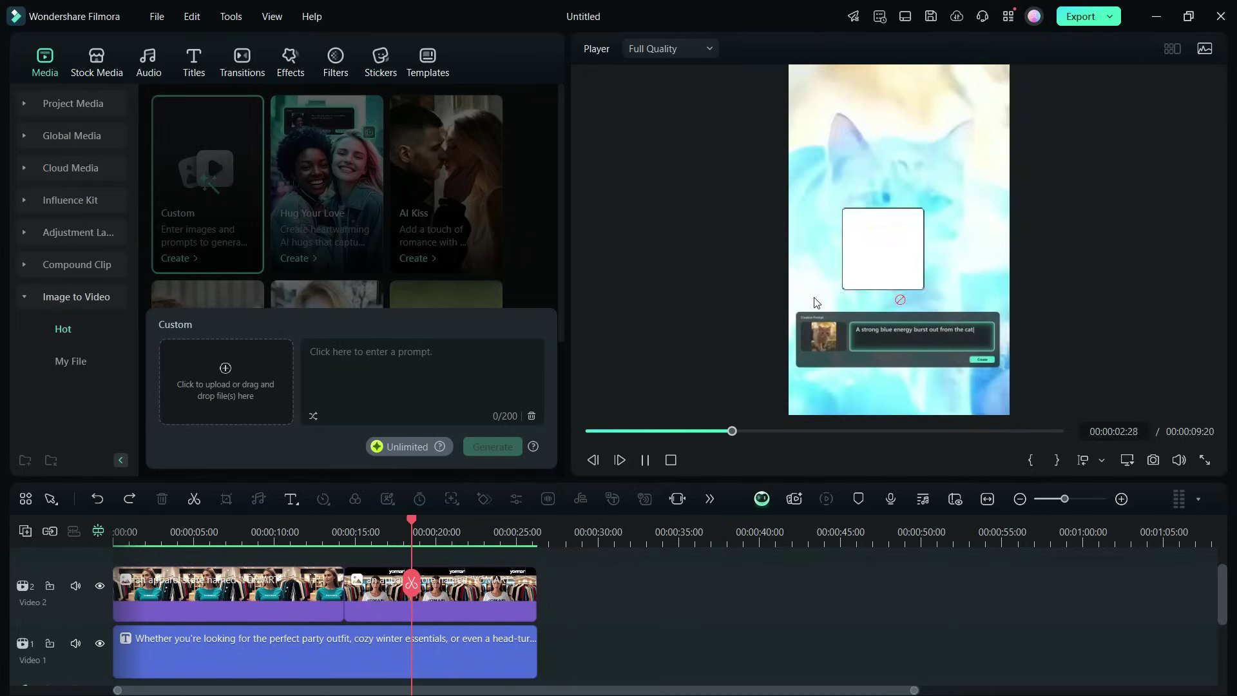
drag(816, 302, 230, 392)
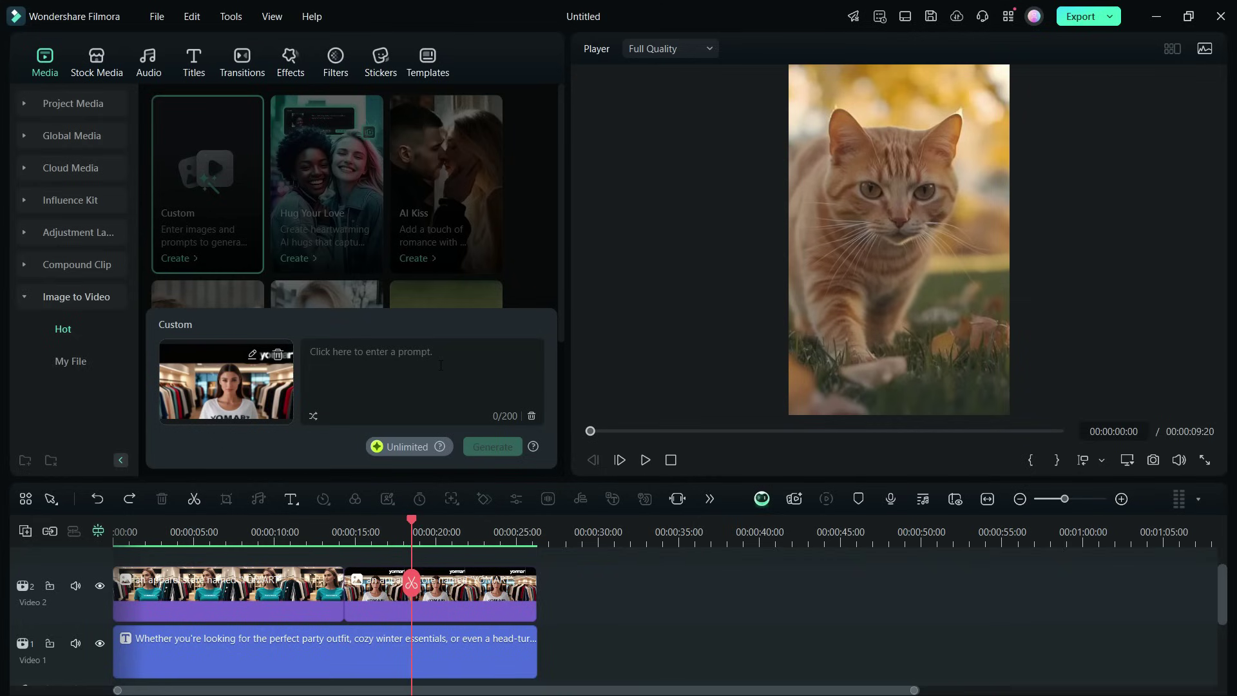
click(441, 365)
text(smile)
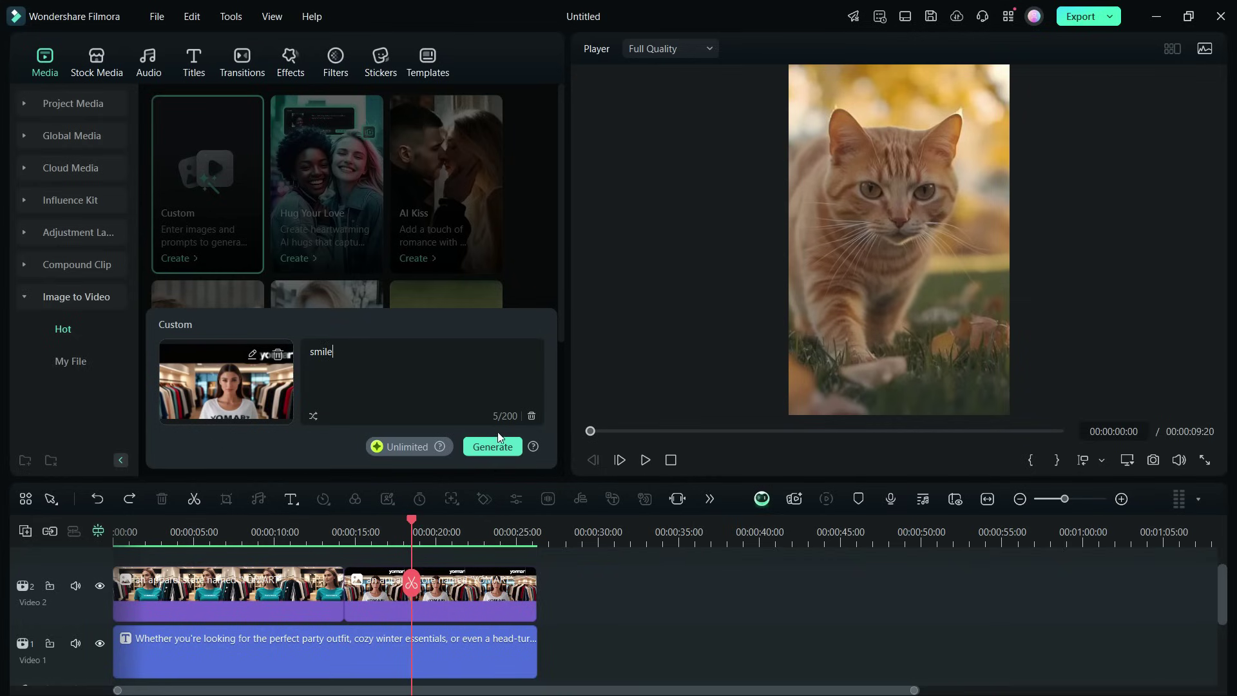
click(492, 446)
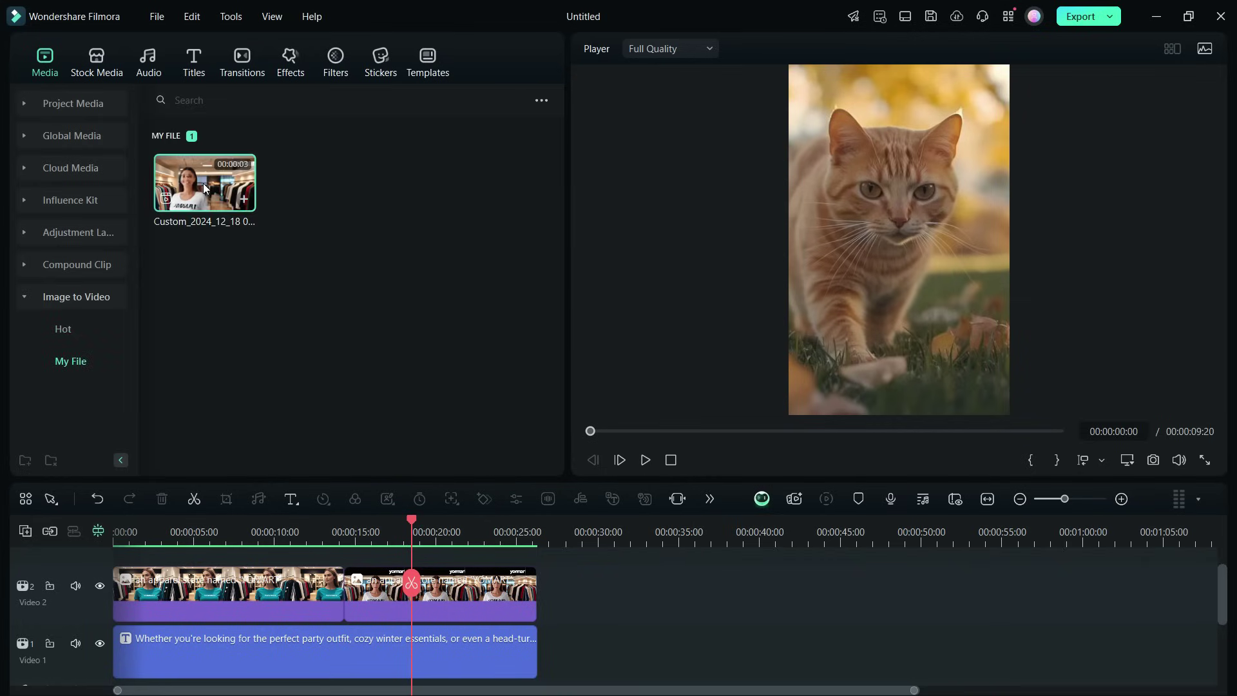
Step: Replace the second Video 2 clip with the generated 3-second store video and play it back
click(205, 187)
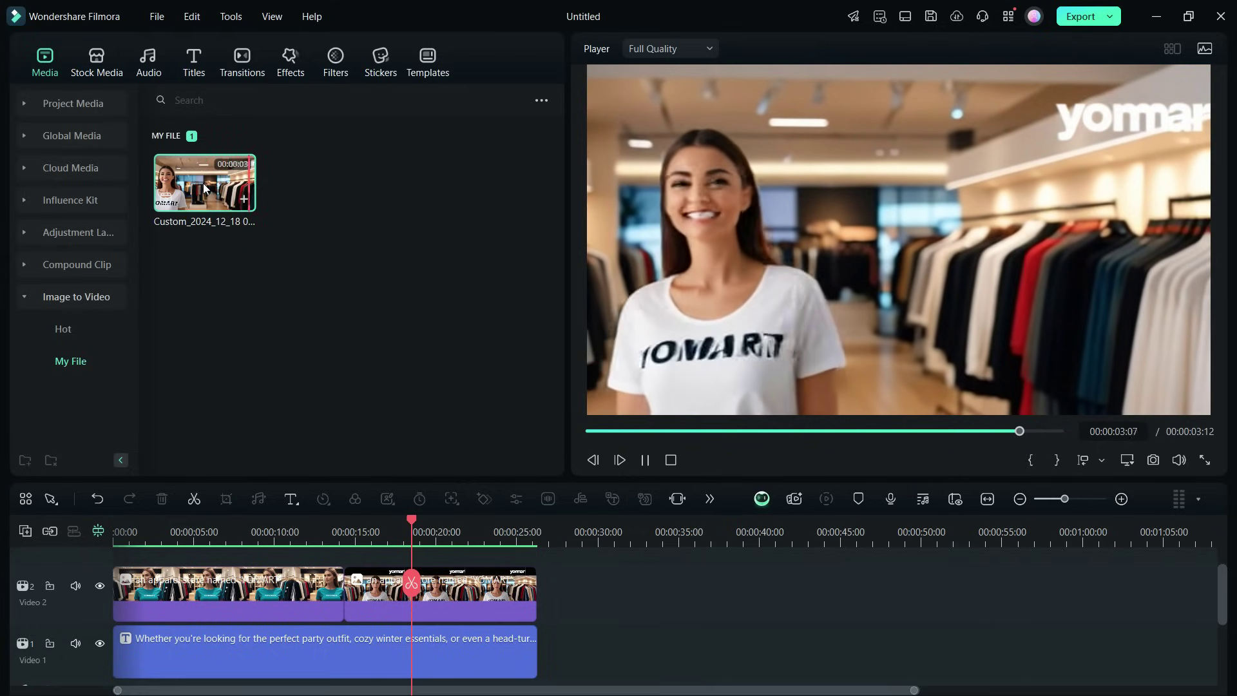
drag(205, 187, 437, 584)
click(645, 460)
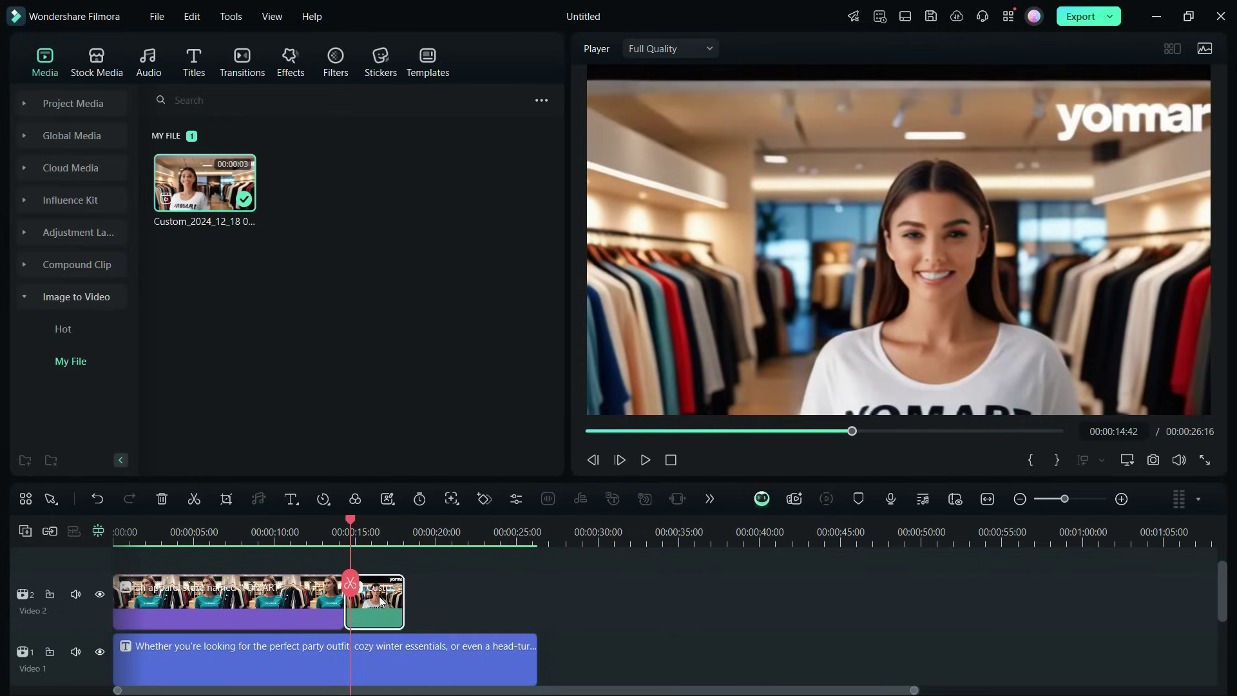
Step: Generate Happy, Funk AI music and place the third result on the audio track
click(143, 65)
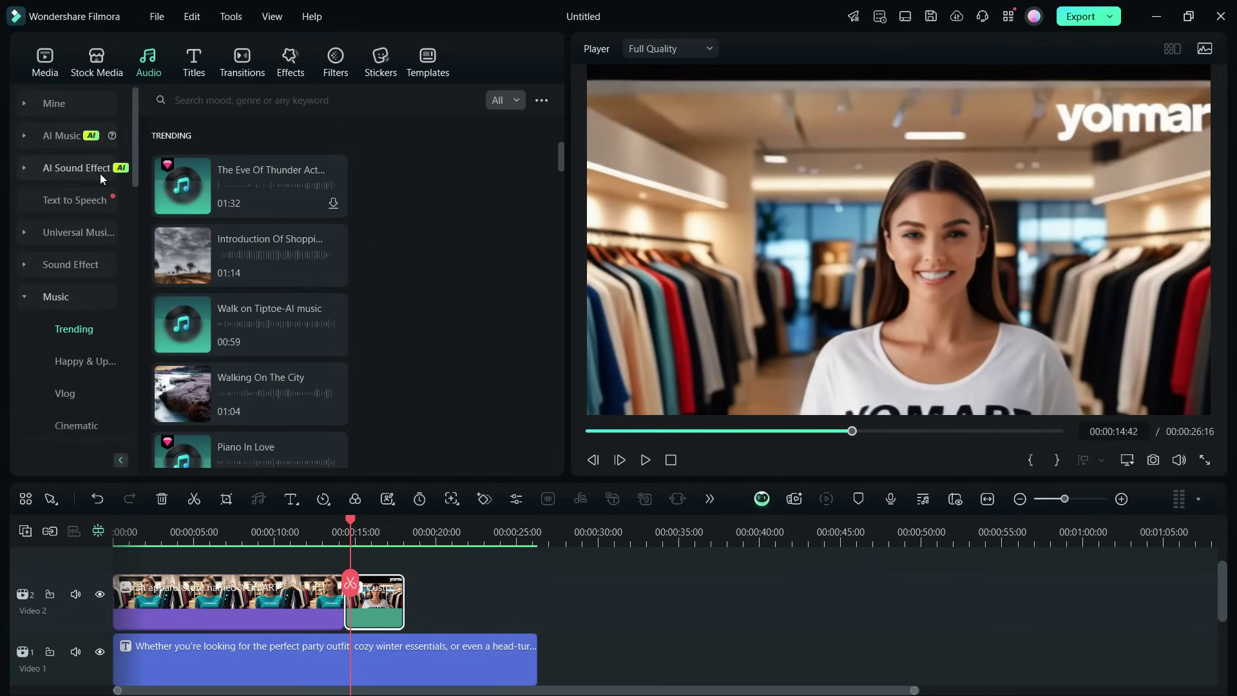
click(42, 136)
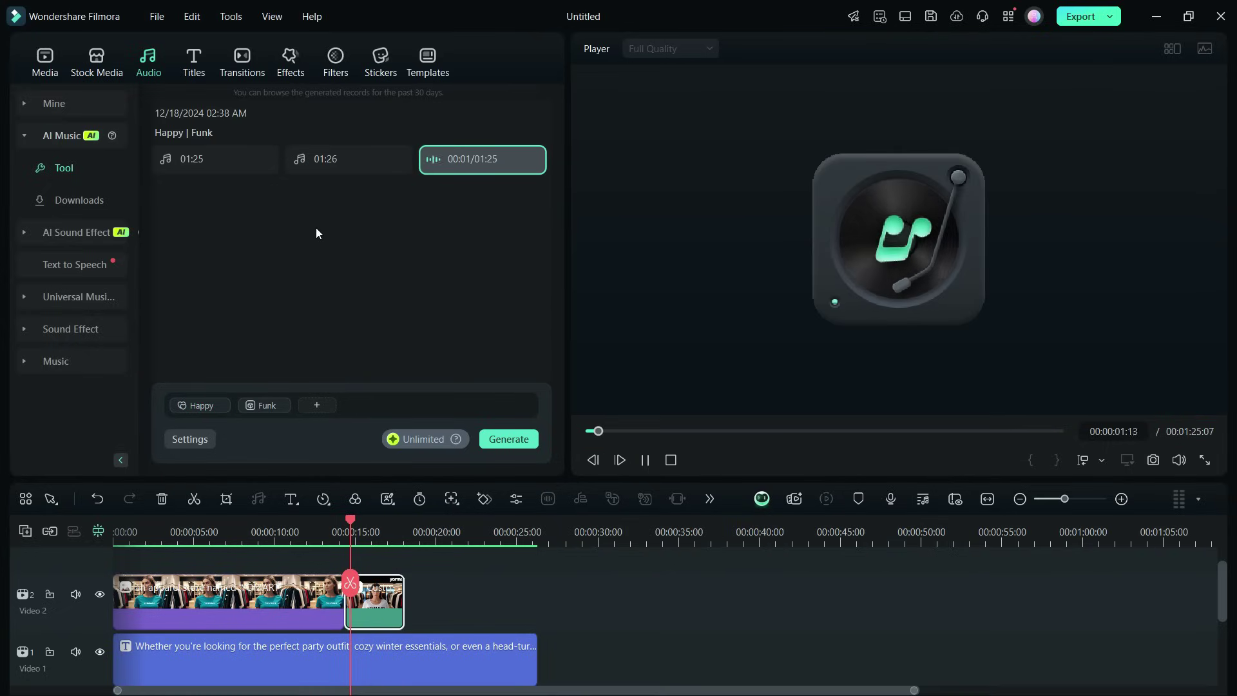
drag(462, 160, 387, 657)
Step: Generate 'girl laughing' AI sound effects and audition the second result
click(39, 232)
text(girl laug)
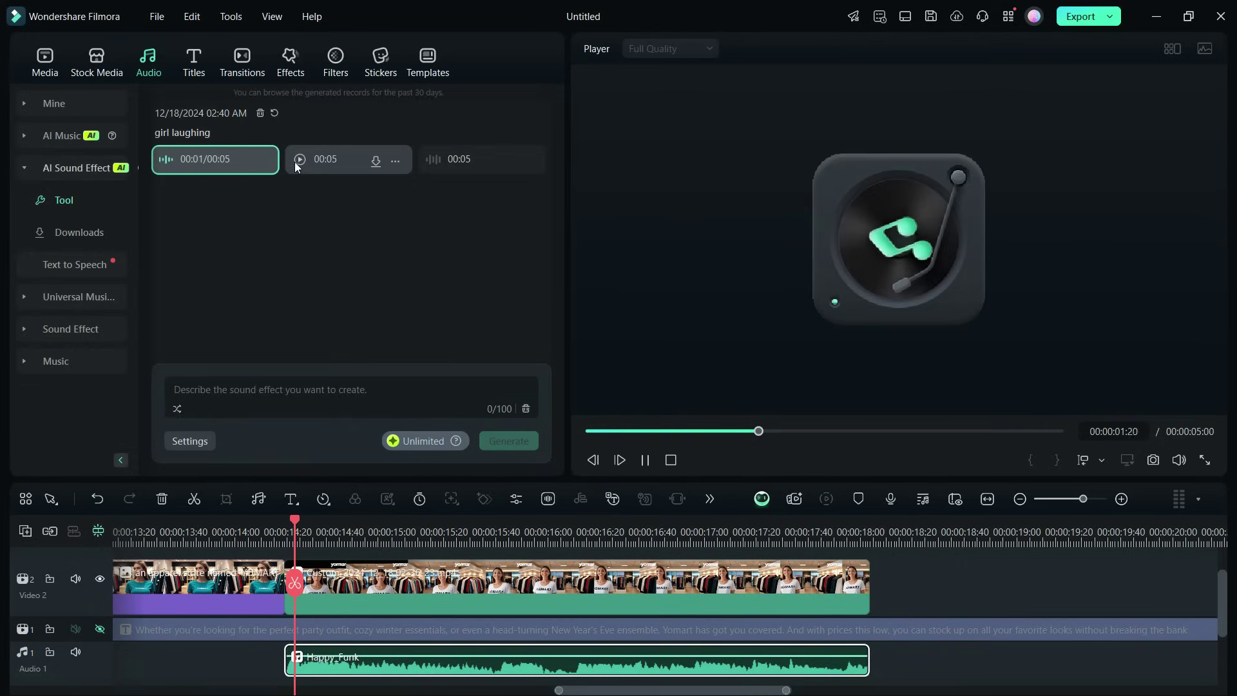
click(302, 159)
click(301, 158)
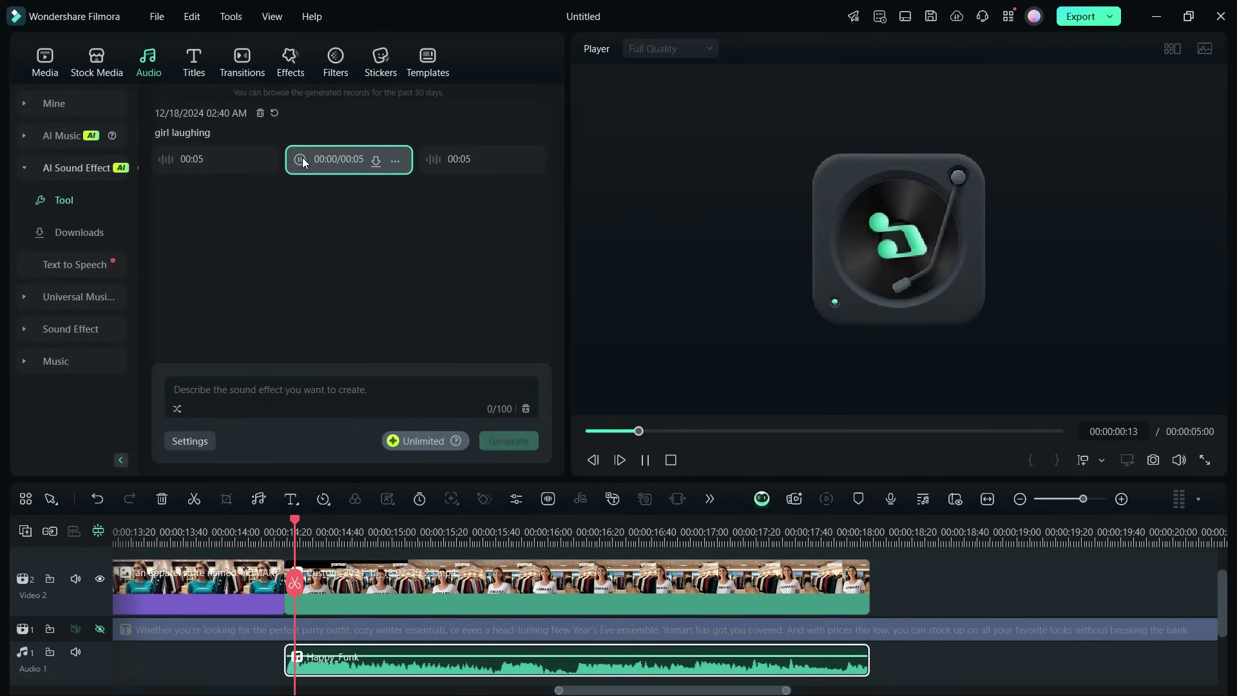
Step: Put the first laughing effect on Audio 2, trimmed to end with the Happy_Funk music
drag(193, 159, 303, 649)
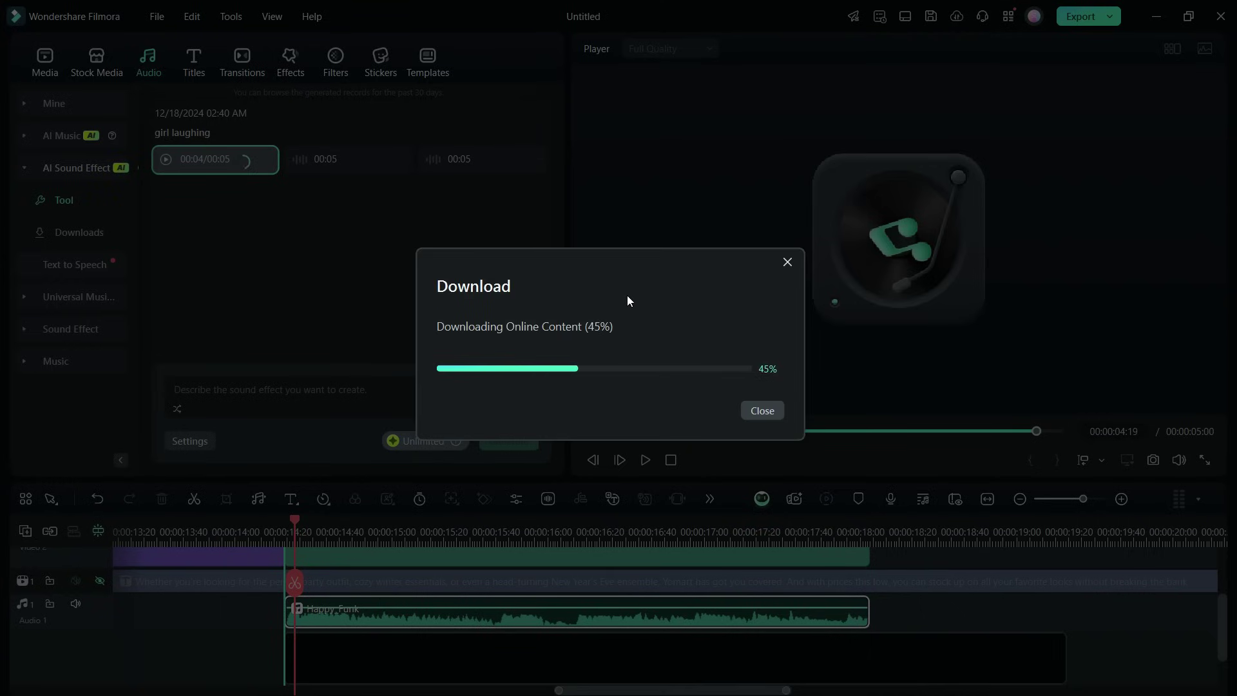
click(645, 459)
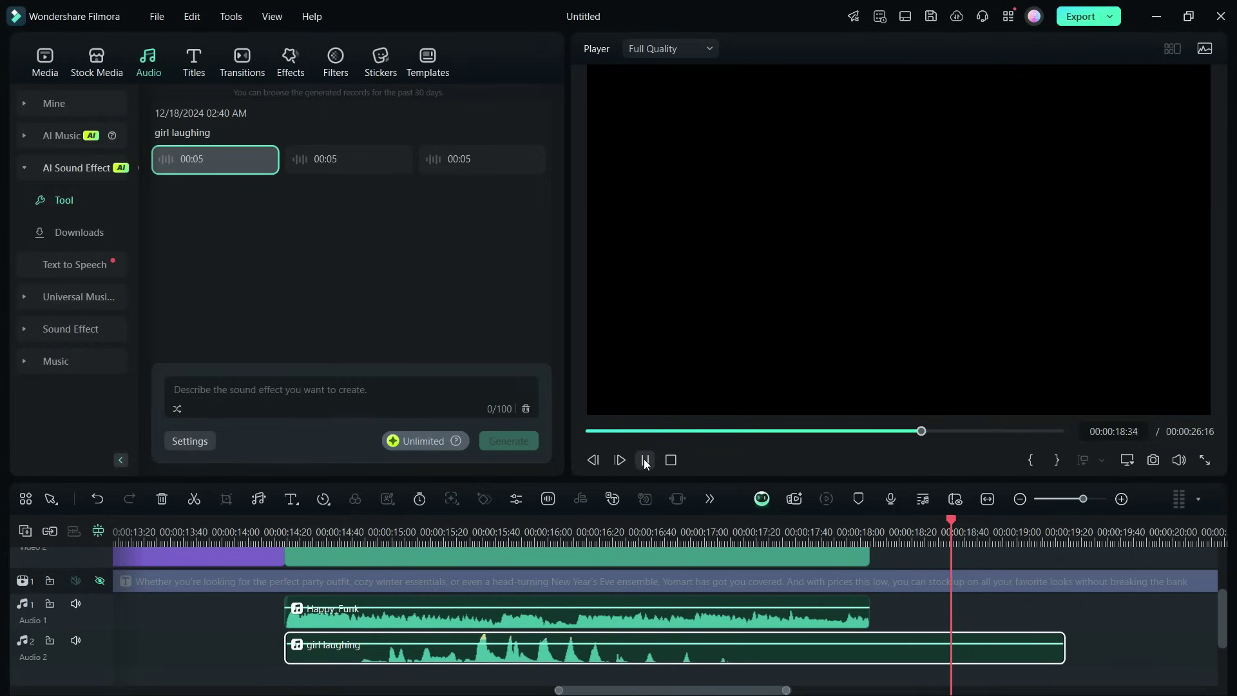
drag(1051, 639, 857, 641)
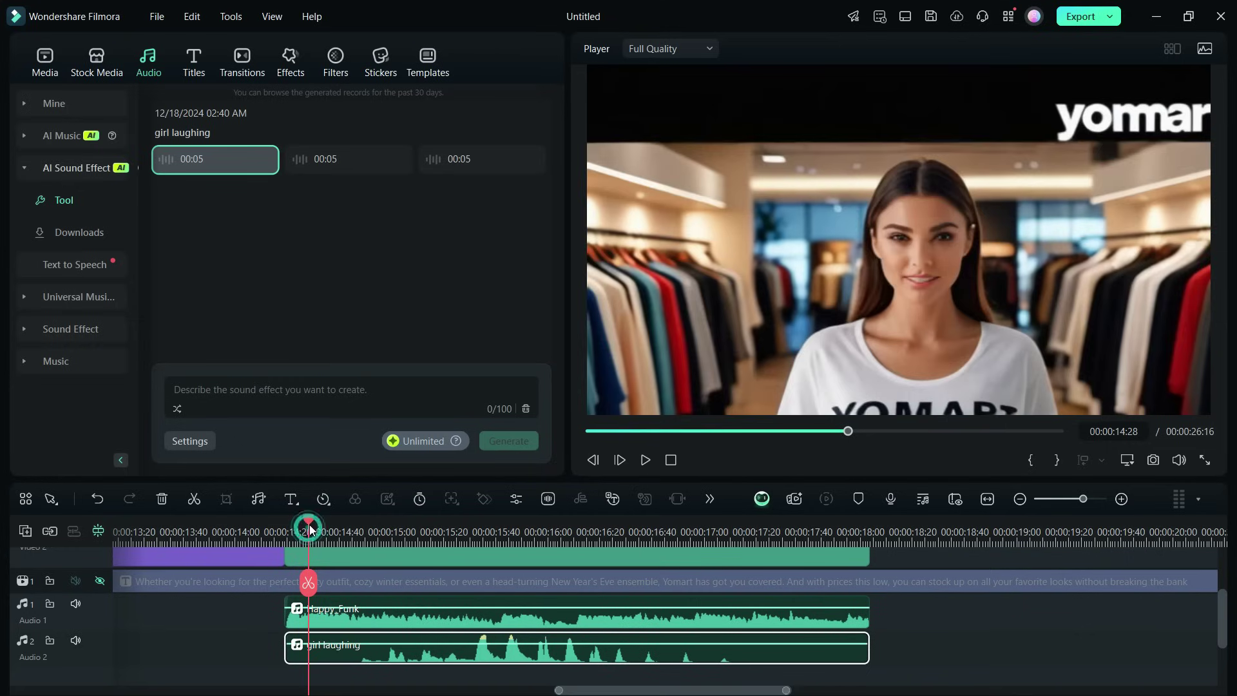